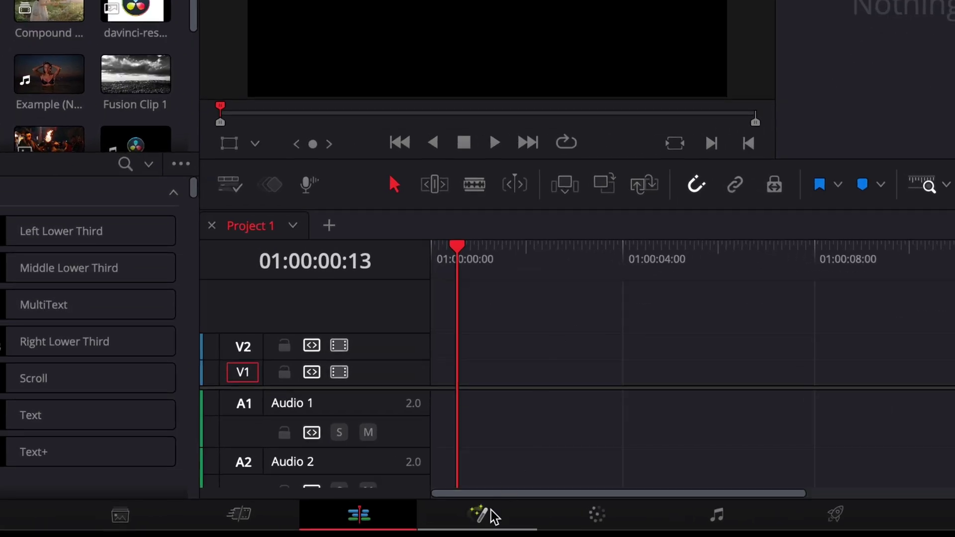
Switch from the Edit page to the Fusion page
click(479, 521)
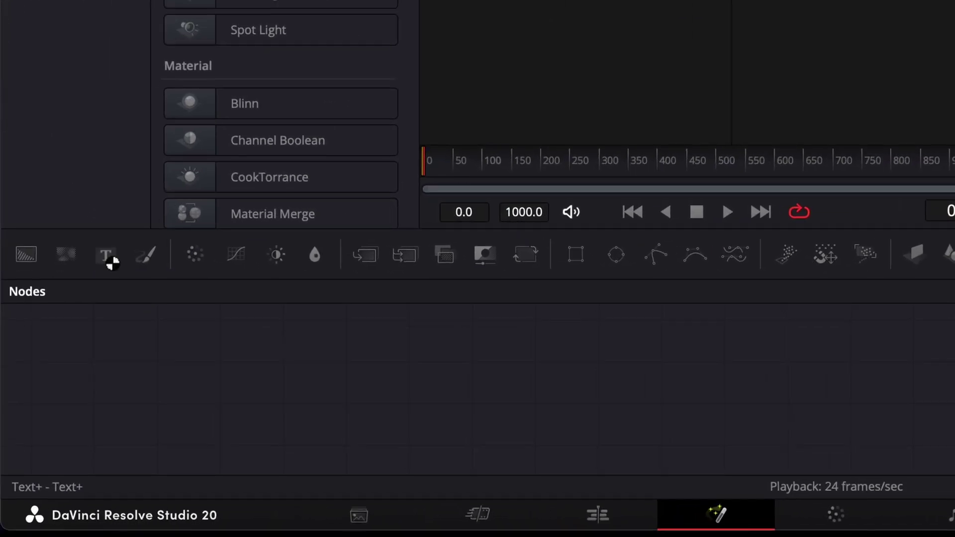
Add a Text+ title 'SLIDING' in Basement Grotesque Black at size 0.16
click(77, 330)
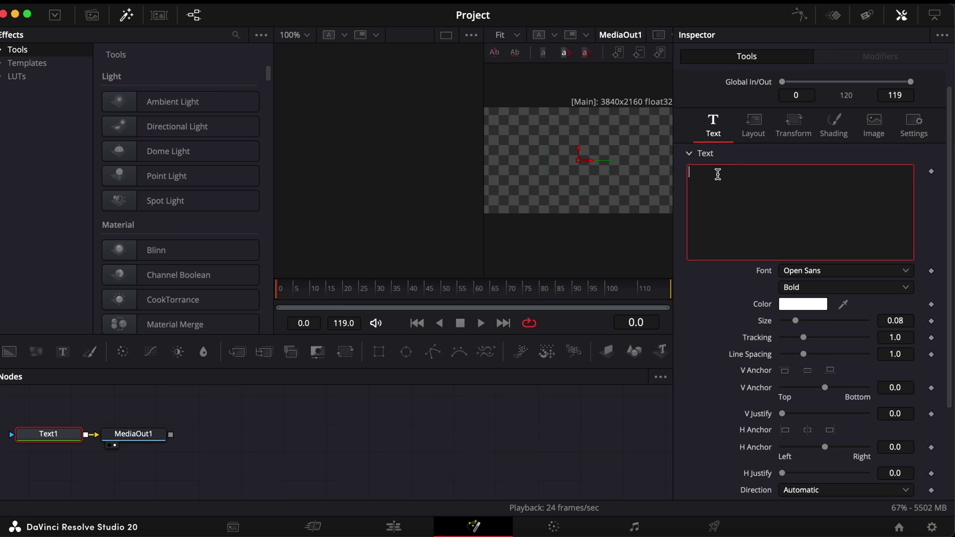
text(SLIDING)
click(868, 270)
scroll(837, 186, up, 10)
click(836, 162)
drag(796, 321, 796, 321)
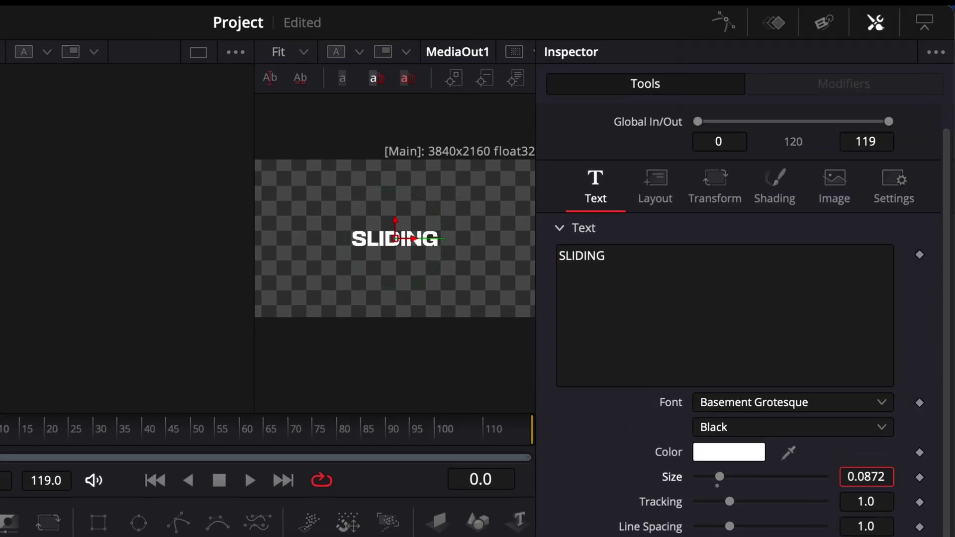
text(0.16)
key(Return)
click(619, 261)
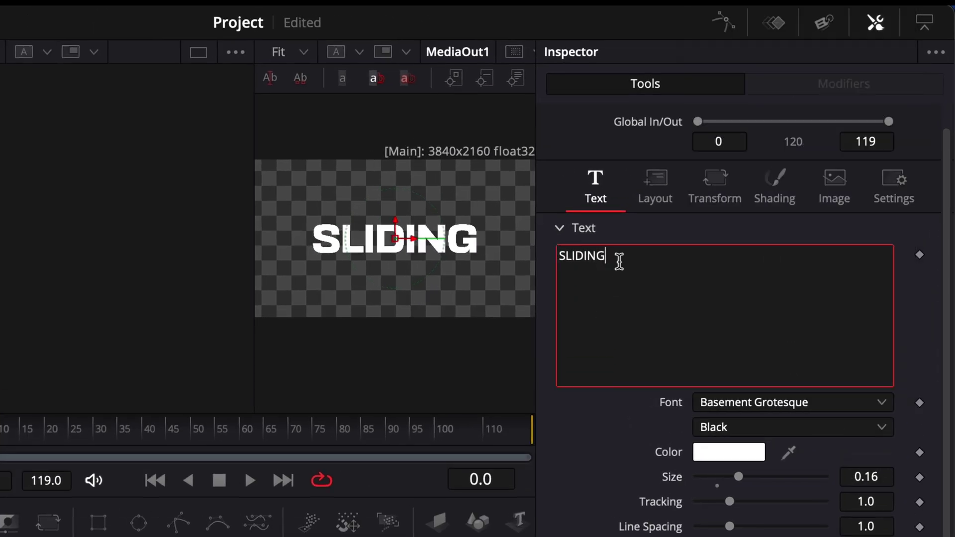
Attach a Follower modifier to the text and show its Shading settings
right_click(618, 259)
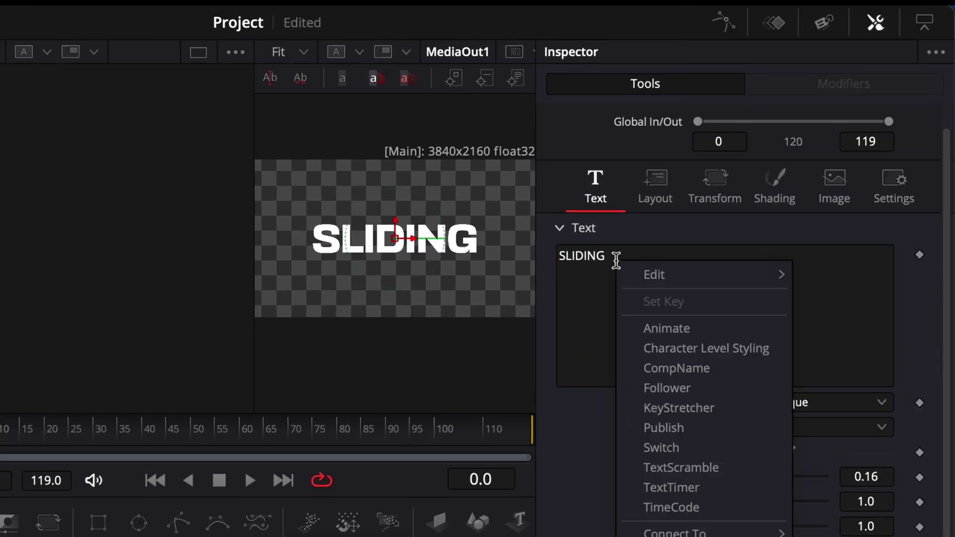
click(679, 389)
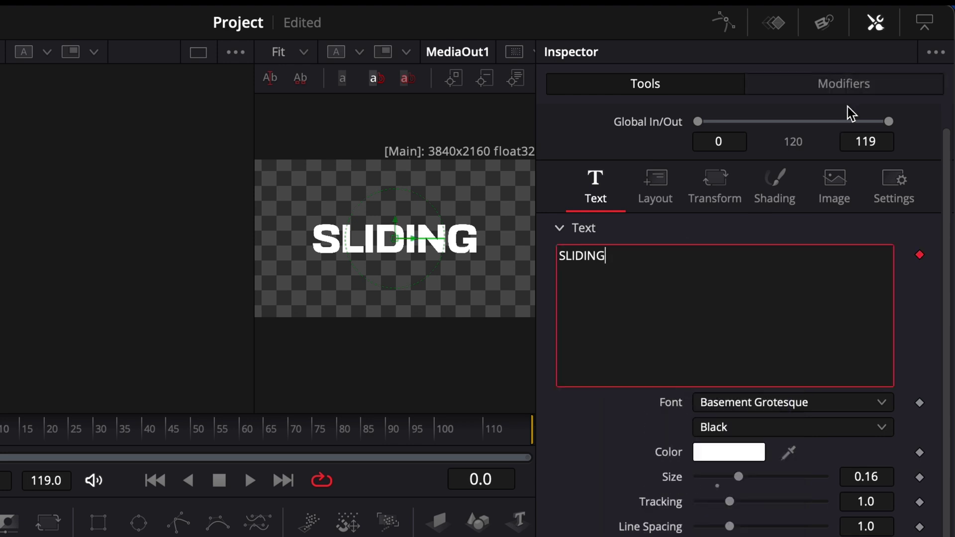
click(844, 84)
click(804, 161)
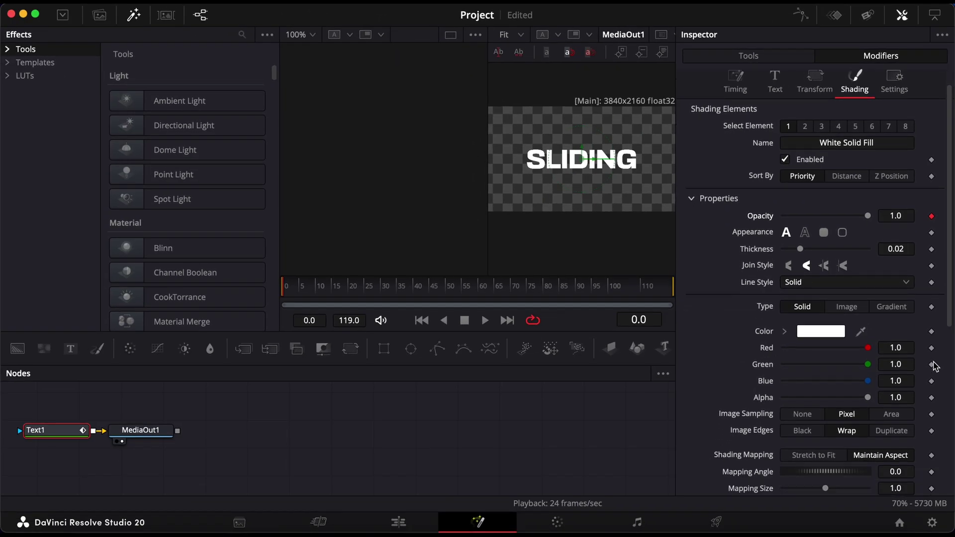
scroll(930, 402, down, 10)
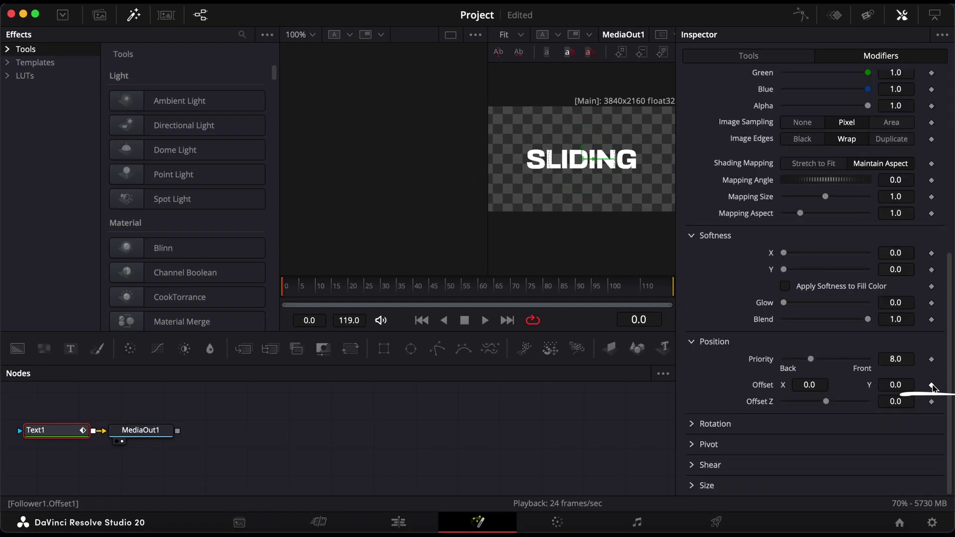
At frame 0, keyframe the letters at Opacity 0 and Offset Y -3
click(932, 385)
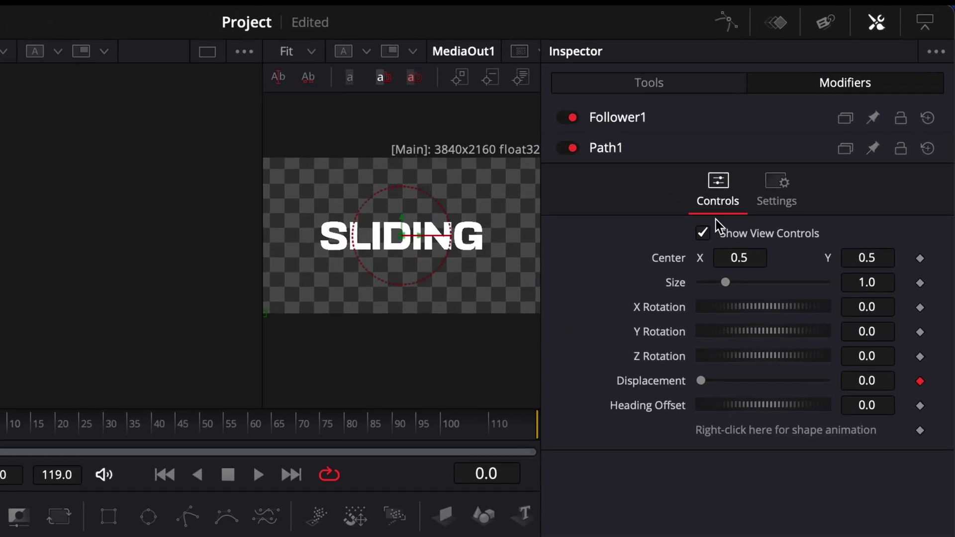
click(726, 78)
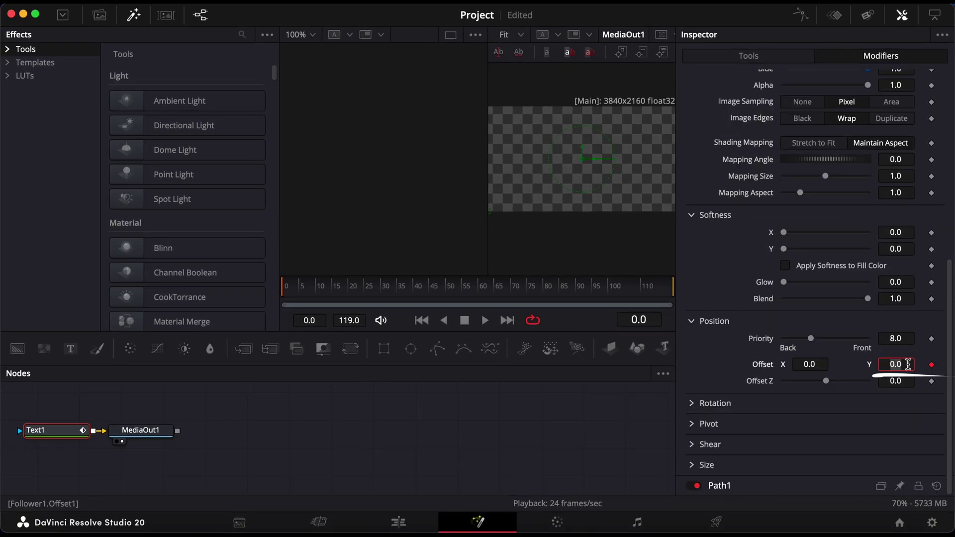
key(Tab)
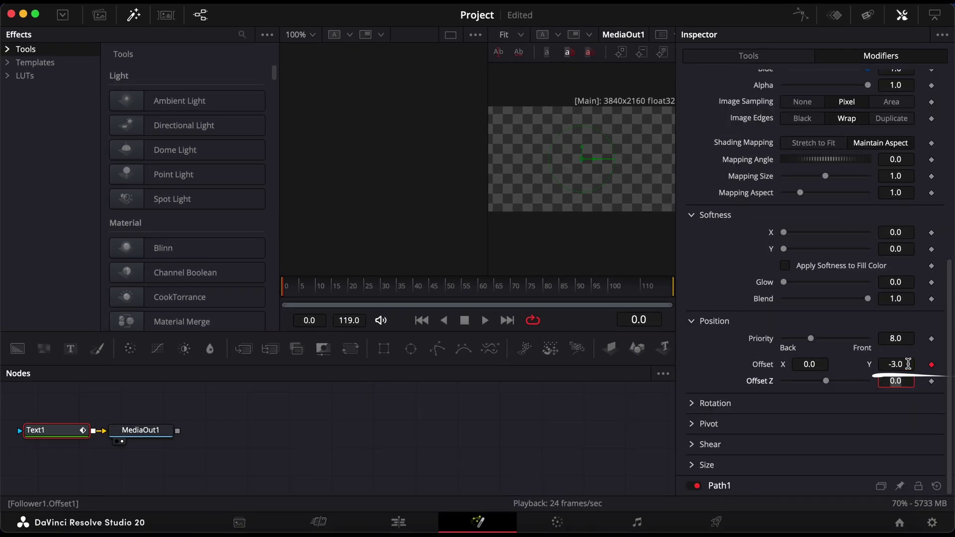
click(901, 356)
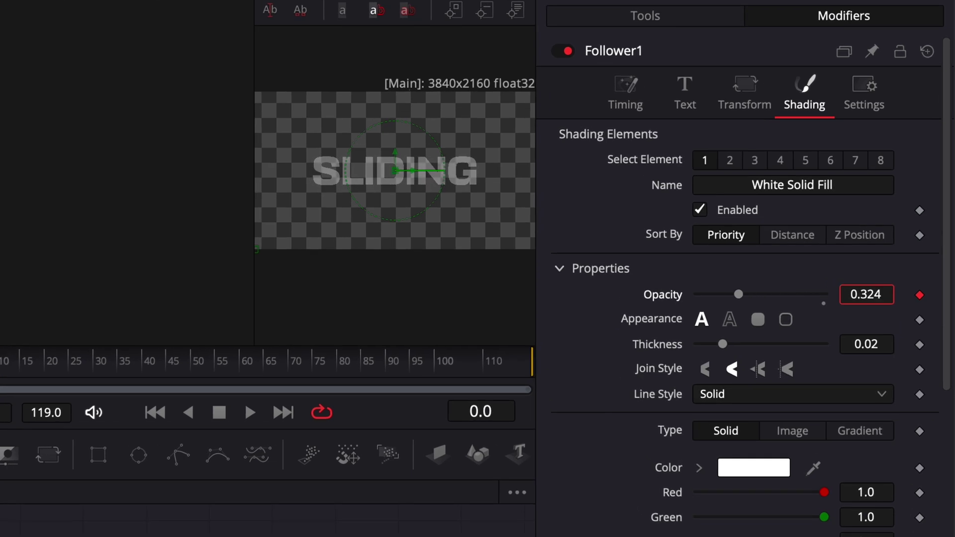
scroll(920, 248, down, 5)
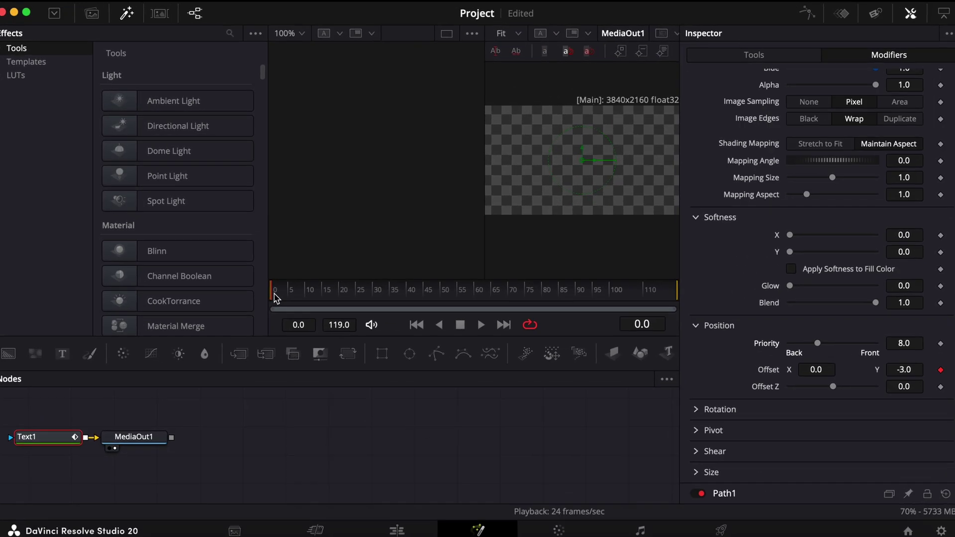
drag(285, 294, 332, 295)
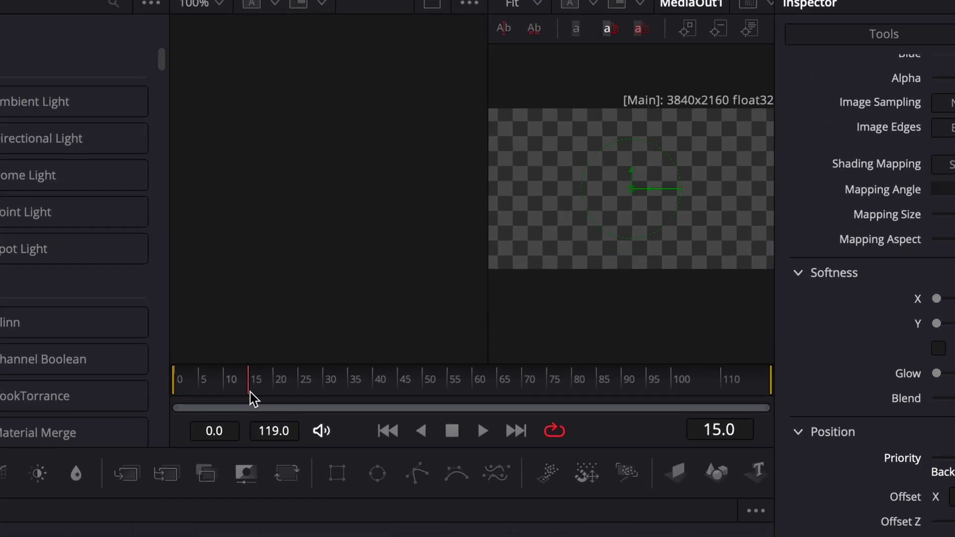
At frame 10, key the Follower's Opacity to 1.0 and Offset Y back to about 0
drag(250, 392, 240, 378)
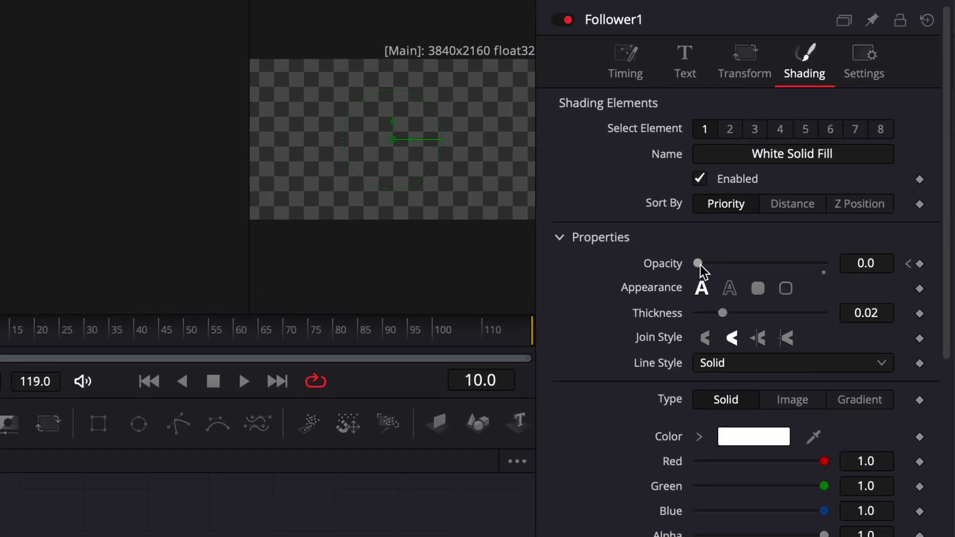
drag(701, 265, 741, 269)
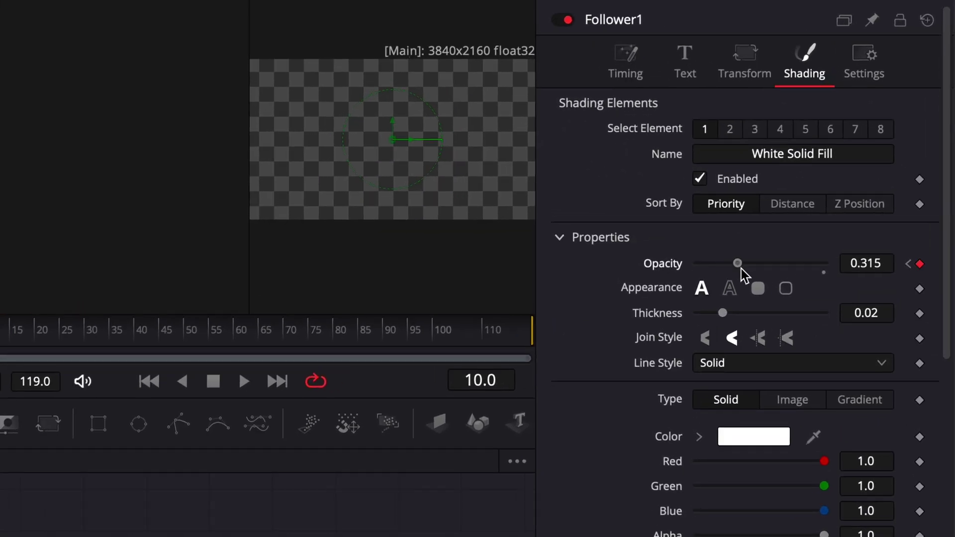
scroll(837, 336, down, 10)
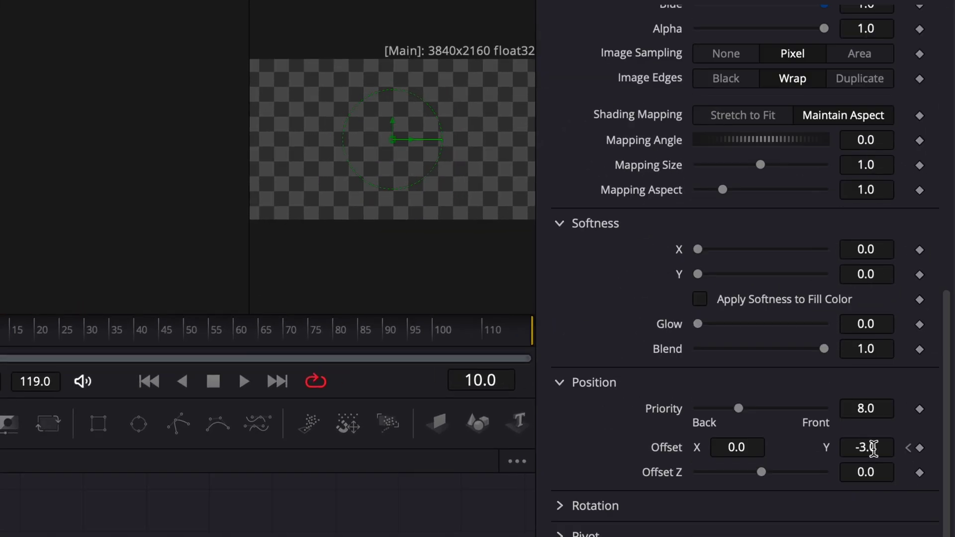
drag(860, 447, 865, 447)
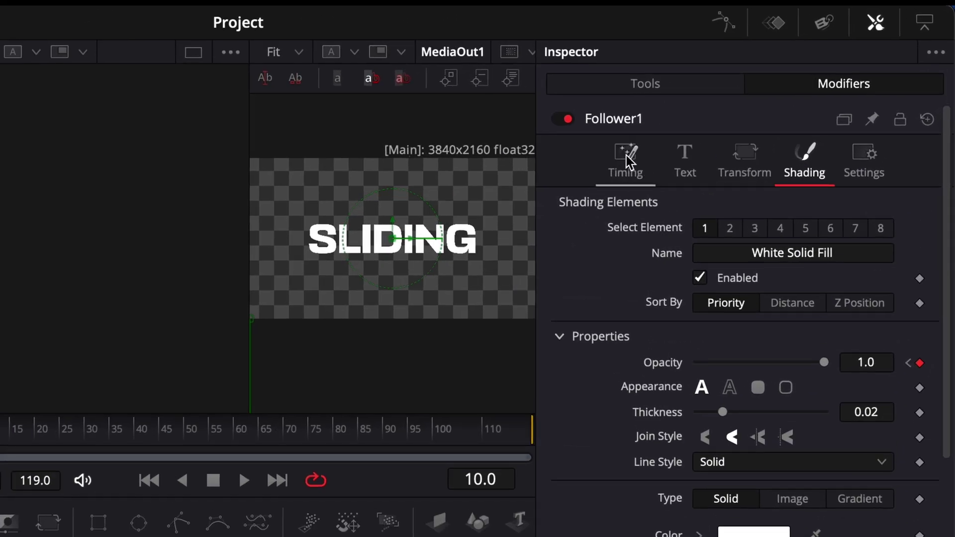
In the Follower's Timing settings, set Order to Left to Right and Delay to 2.0
click(626, 163)
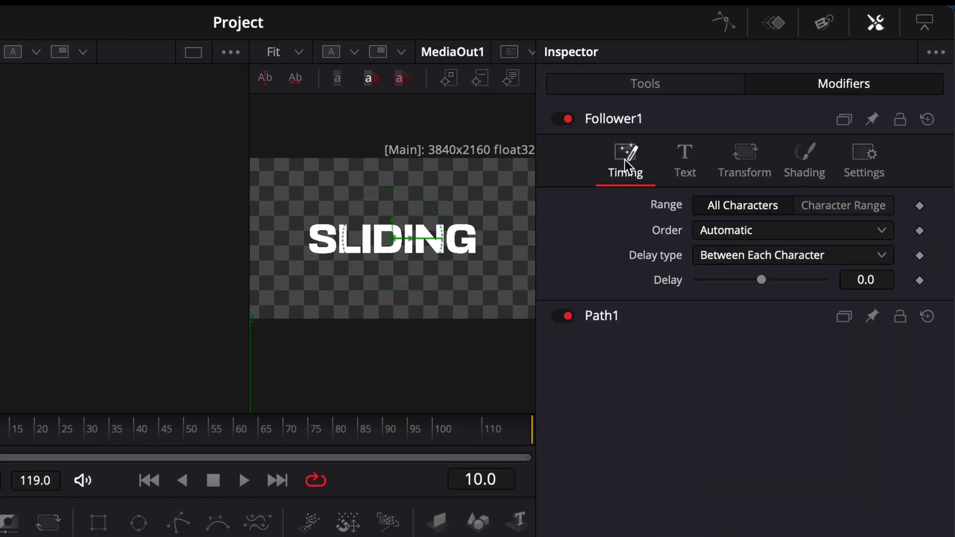
click(742, 239)
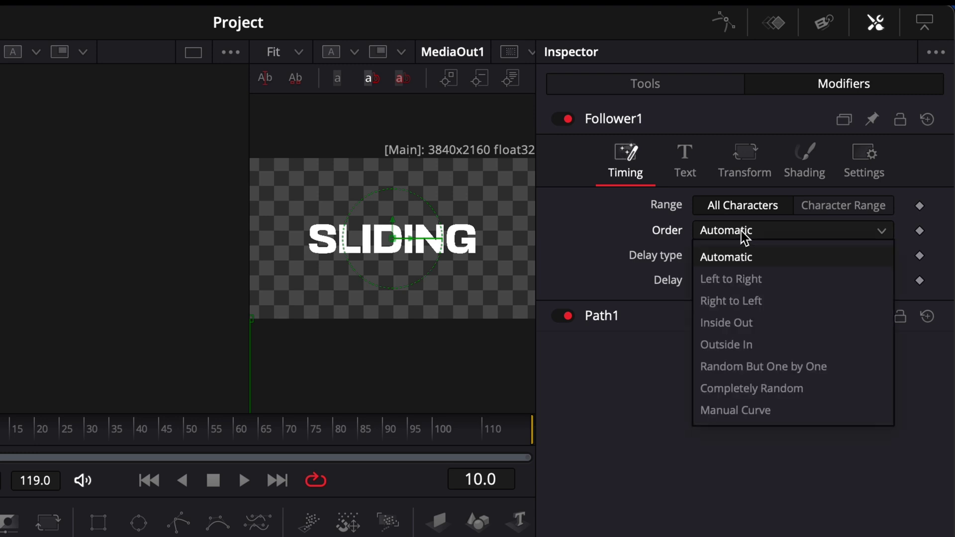
click(738, 279)
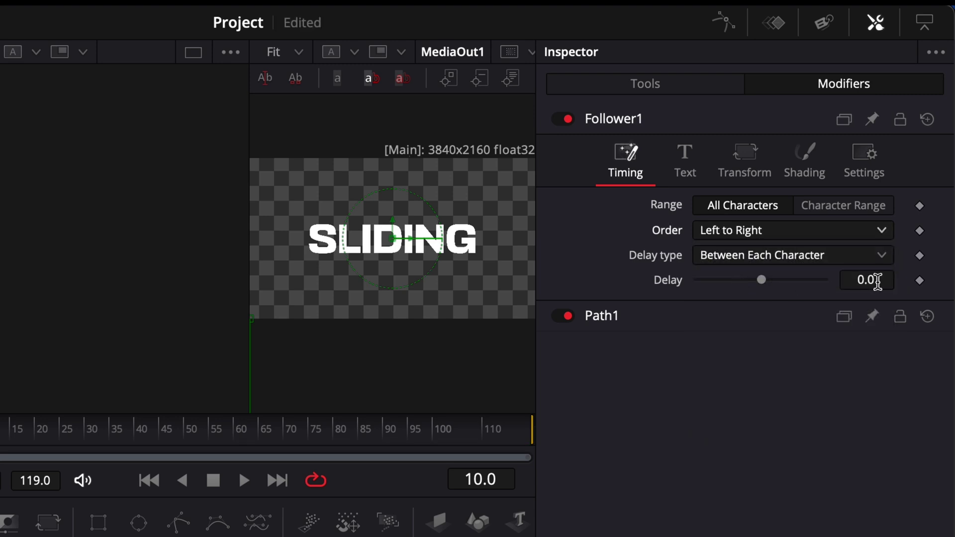
click(879, 280)
text(2)
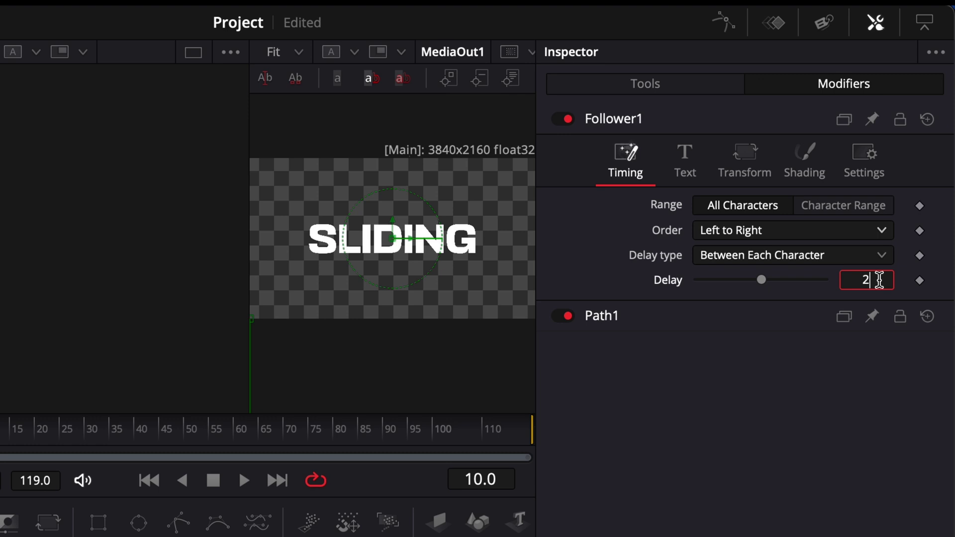
key(Return)
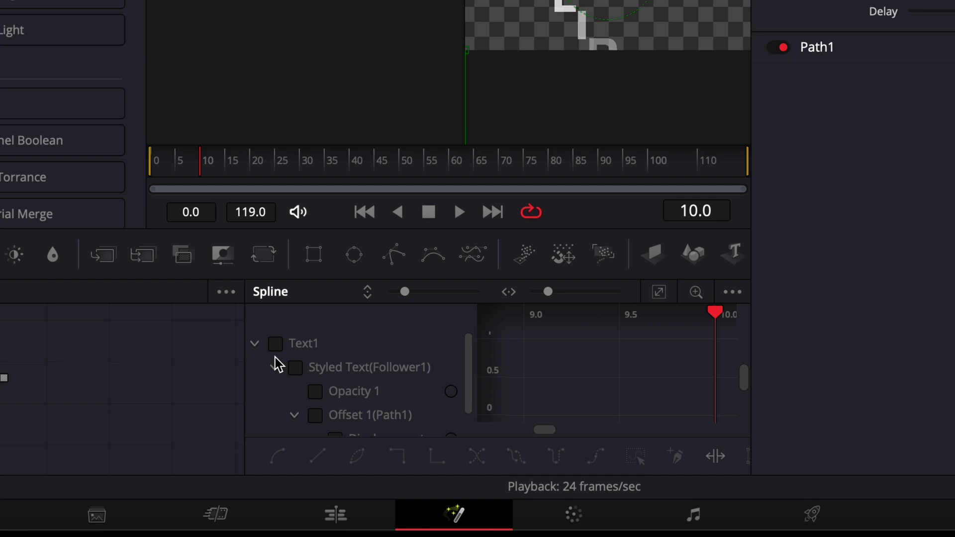
Show Text1's curves in the Spline editor, zoom to fit, and select all keyframes
click(275, 344)
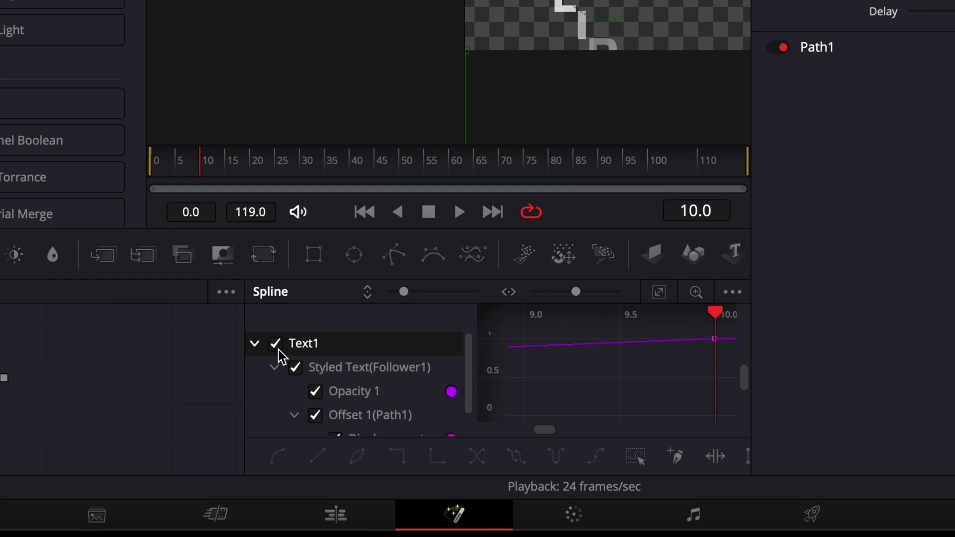
click(659, 291)
click(696, 349)
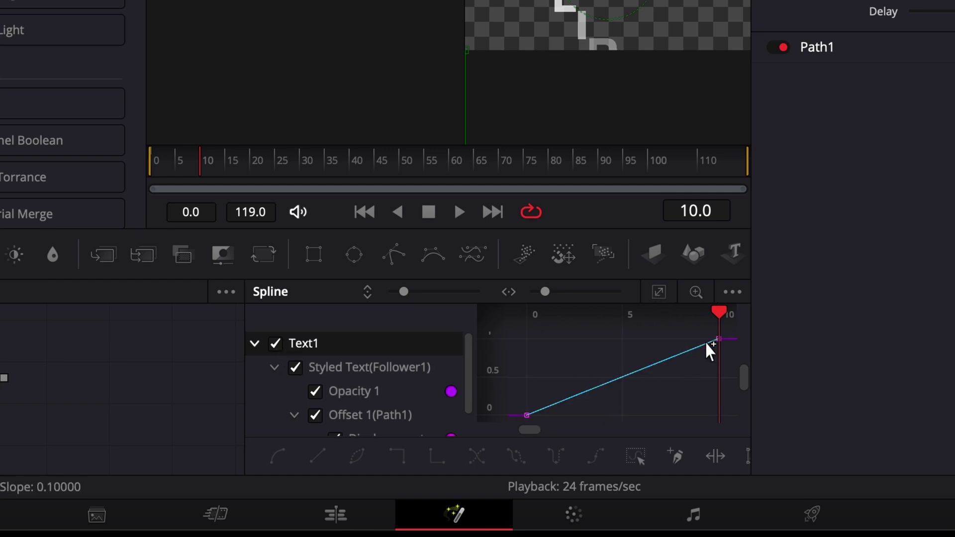
click(584, 373)
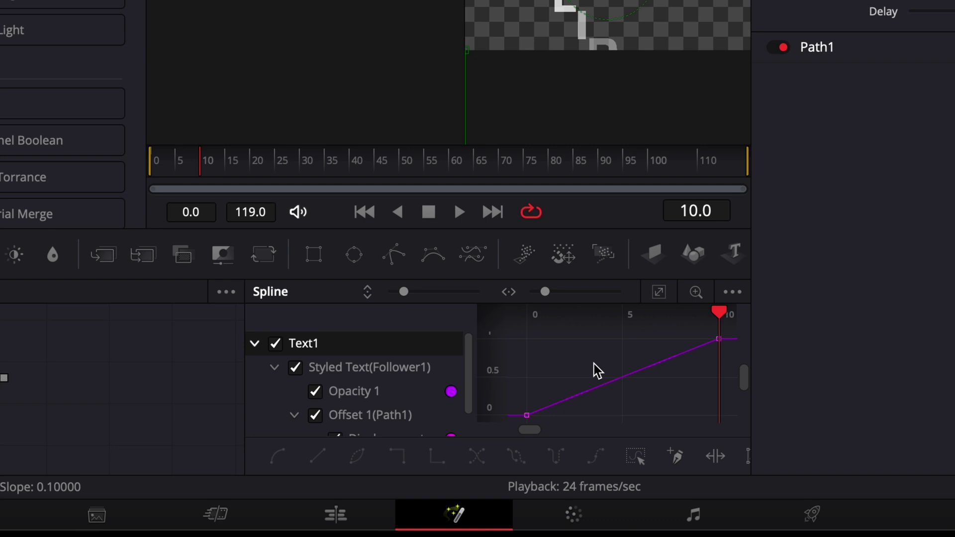
key(super+a)
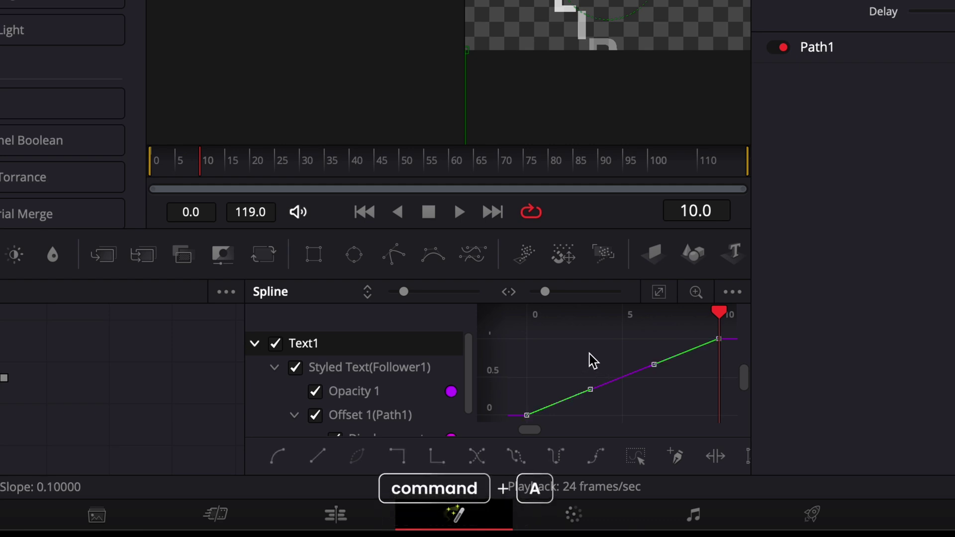
Apply an In Cubic ease to all keyframes, then play back from frame 0
right_click(705, 349)
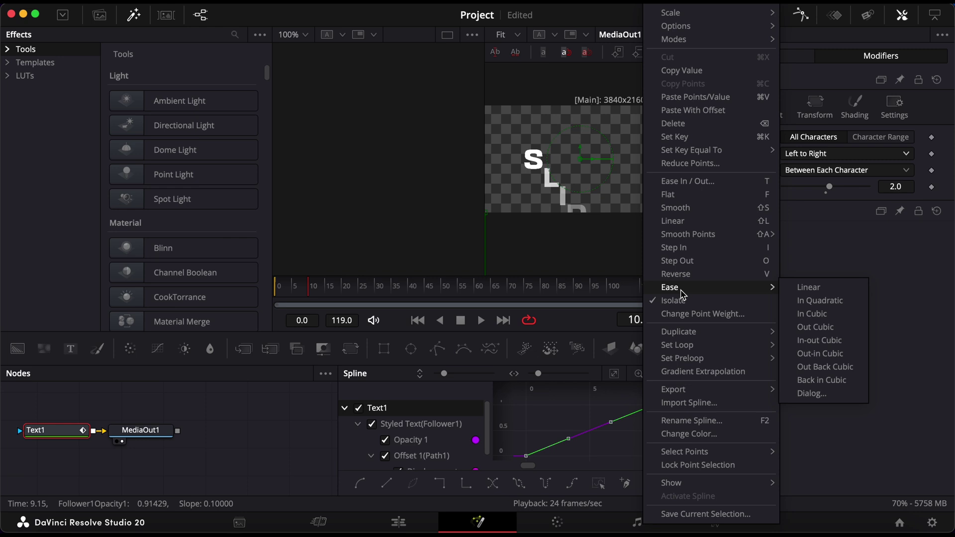
click(817, 327)
click(276, 287)
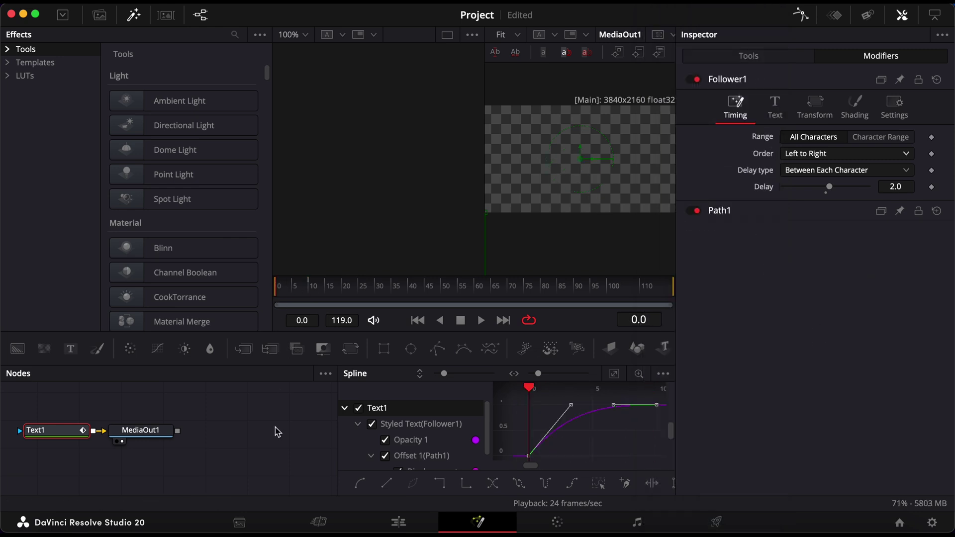
key(space)
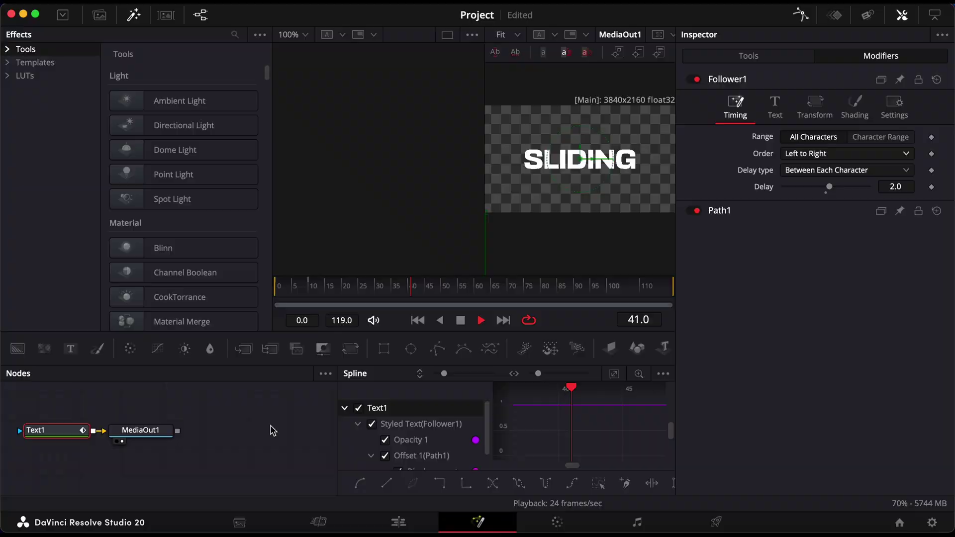